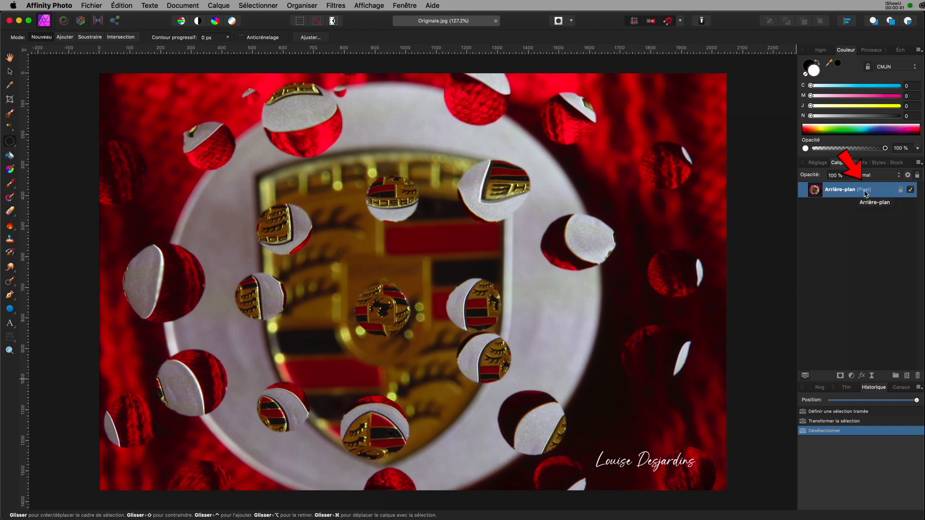
pyautogui.rightClick(814, 192)
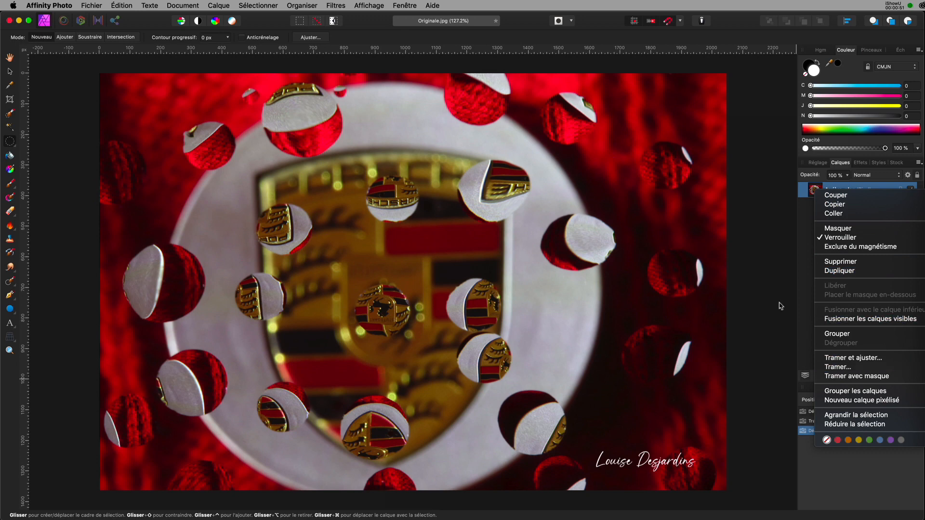
pyautogui.click(799, 189)
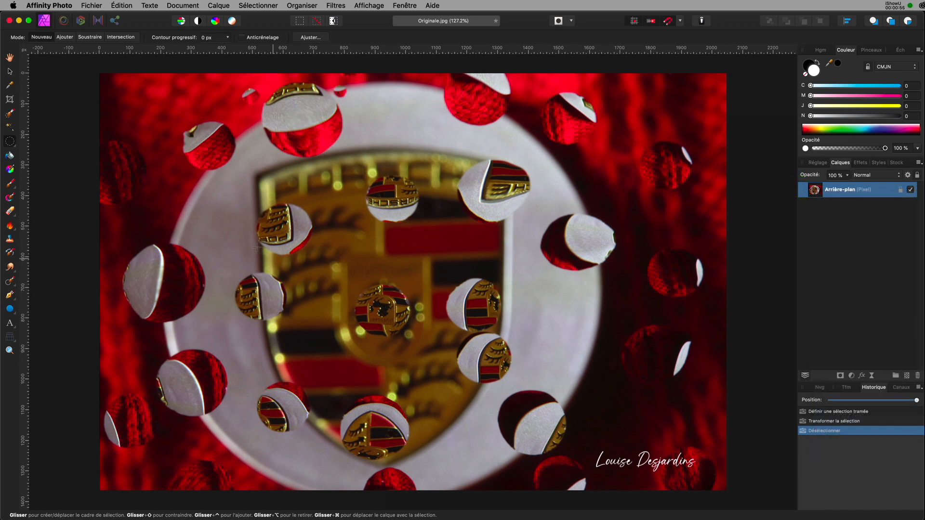
# Try an elliptical selection around the central crest droplet, shift it over the droplet, and deselect it
pyautogui.click(15, 147)
pyautogui.moveTo(15, 148); pyautogui.dragTo(66, 157)
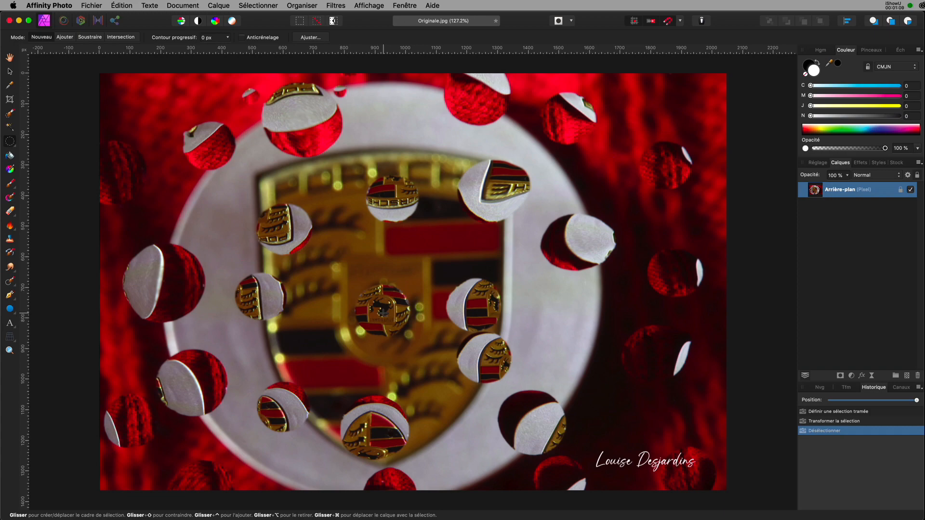
pyautogui.scroll(8, 383, 313)
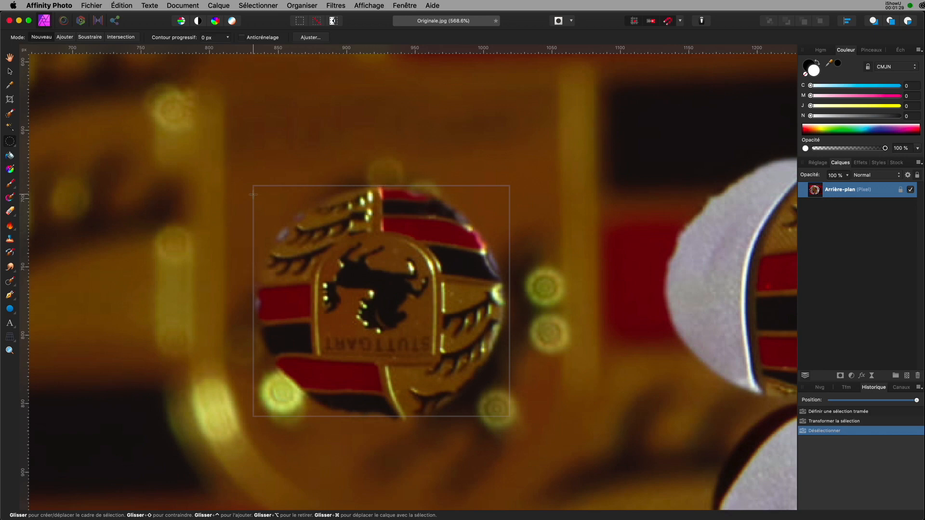
pyautogui.moveTo(253, 195); pyautogui.dragTo(504, 422)
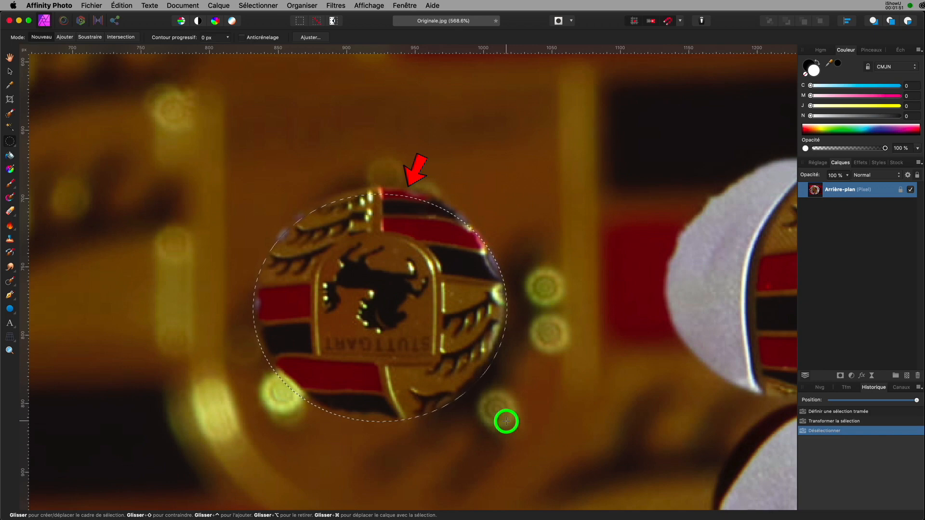
pyautogui.moveTo(503, 421); pyautogui.dragTo(503, 421)
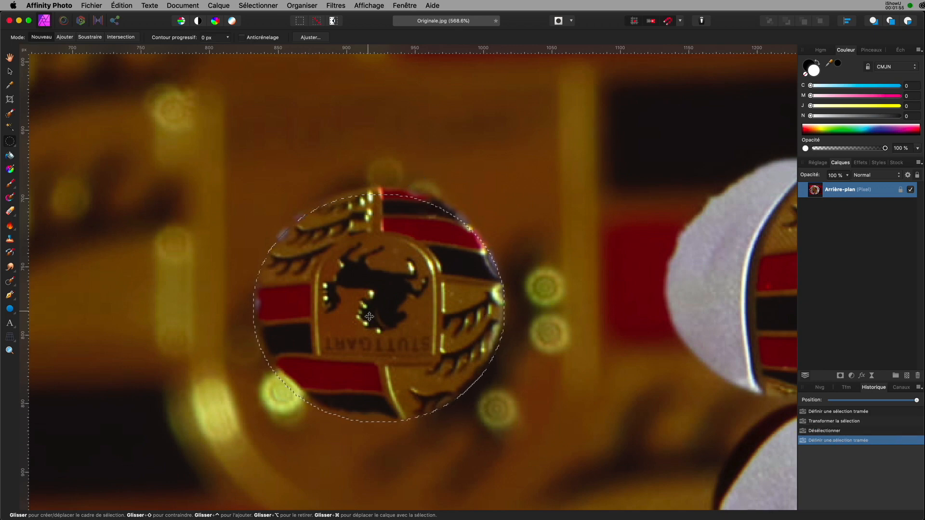
pyautogui.moveTo(370, 318); pyautogui.dragTo(372, 311)
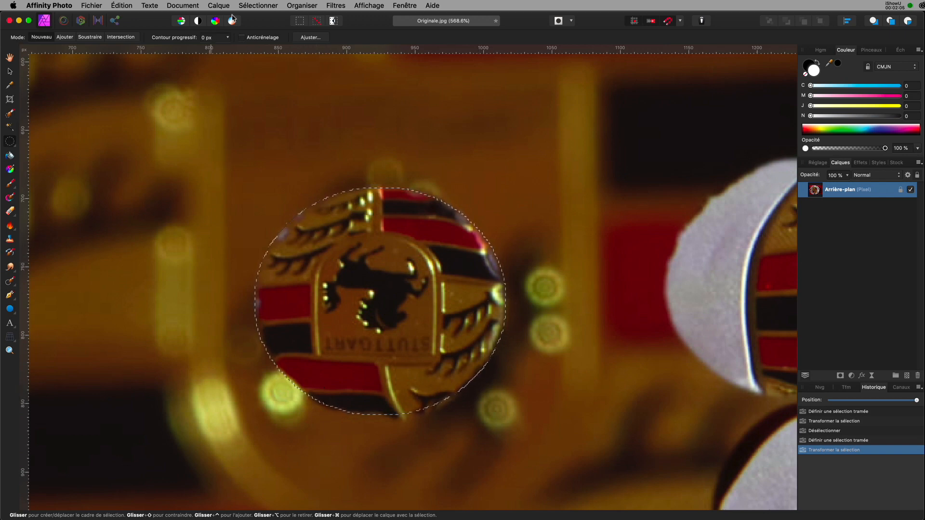
pyautogui.click(255, 6)
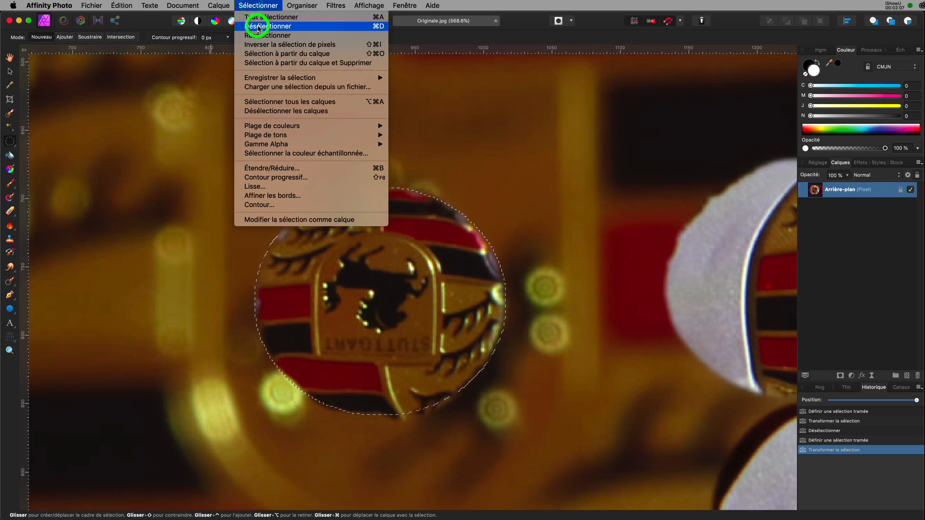
pyautogui.click(258, 27)
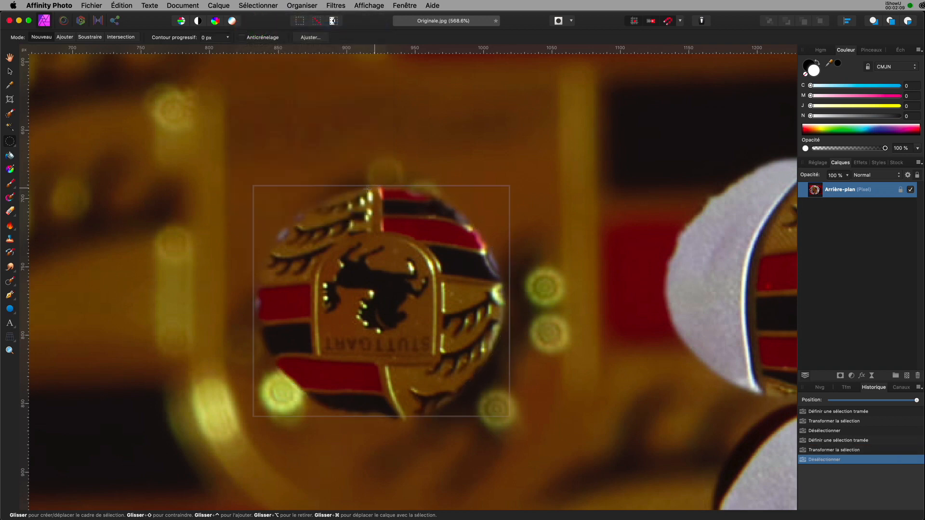
# Draw an elliptical selection around the central crest droplet and nudge it to match the droplet's edge
pyautogui.moveTo(258, 195); pyautogui.dragTo(385, 285)
pyautogui.moveTo(461, 381); pyautogui.dragTo(509, 421)
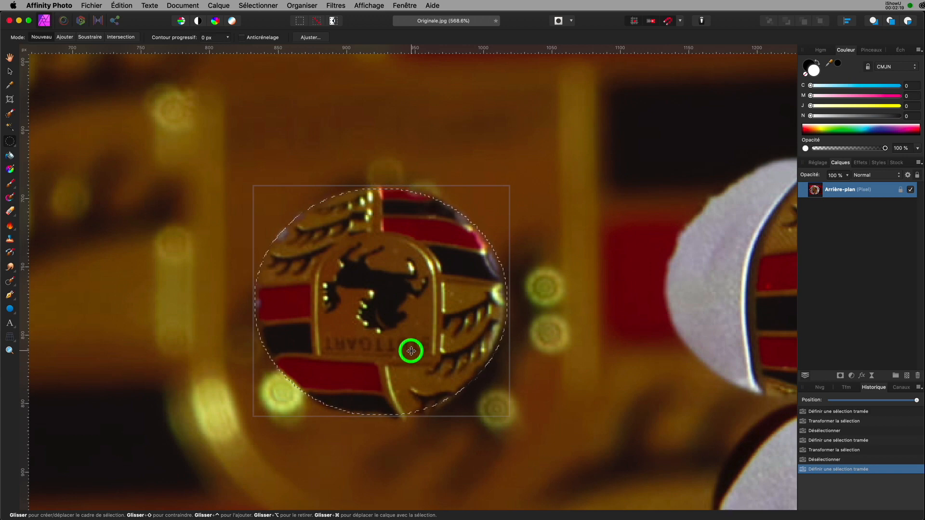
pyautogui.click(411, 351)
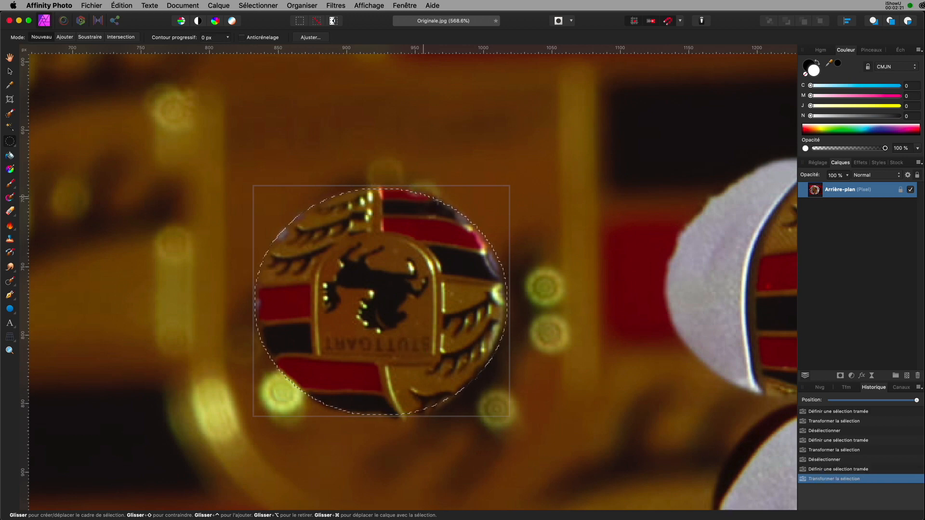
pyautogui.moveTo(455, 356); pyautogui.dragTo(455, 356)
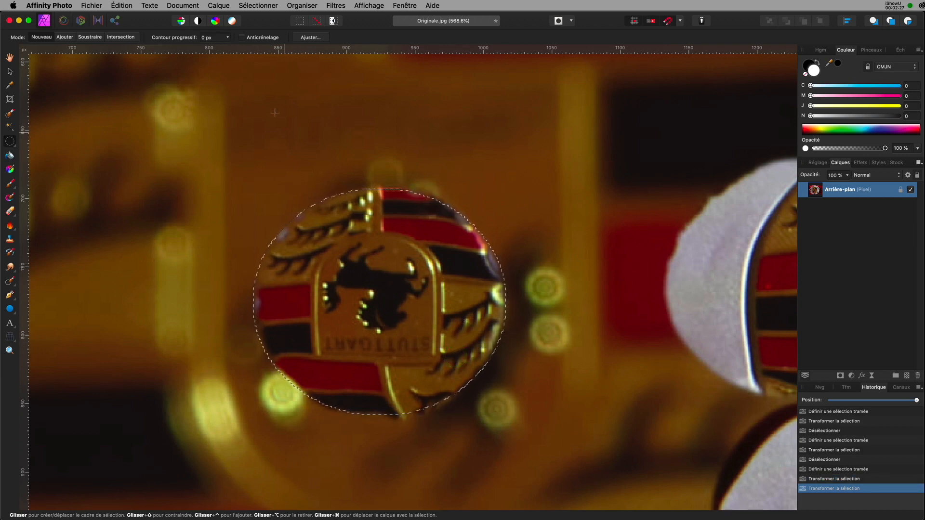
# Copy the selected crest droplet from the background layer and paste it as a new layer
pyautogui.click(131, 6)
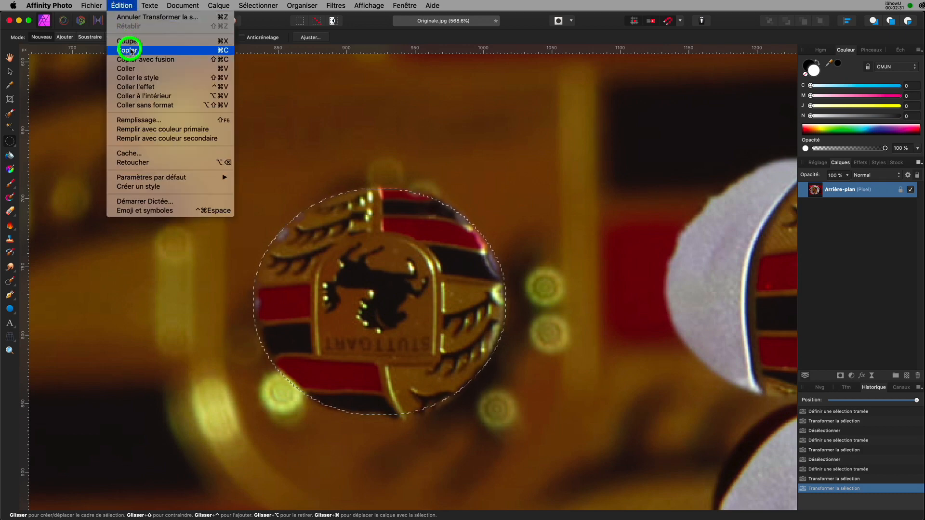
pyautogui.click(129, 43)
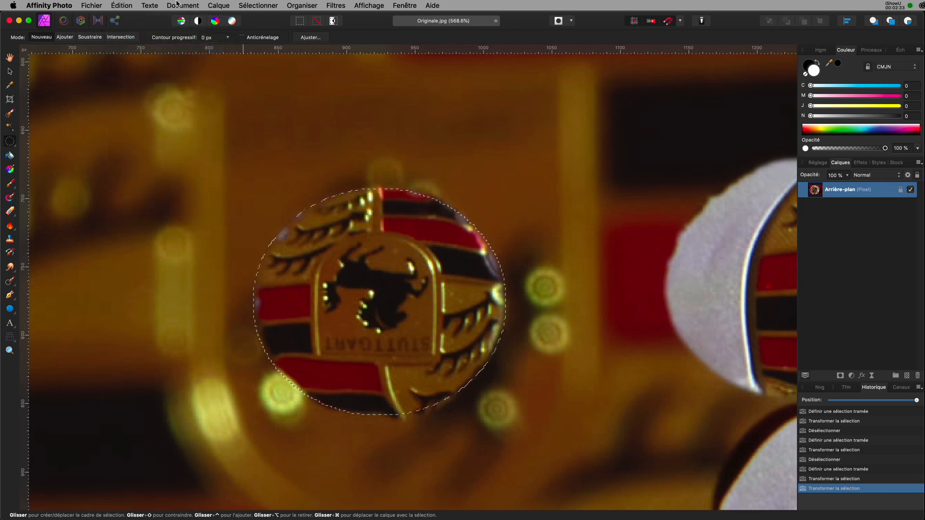
pyautogui.click(119, 6)
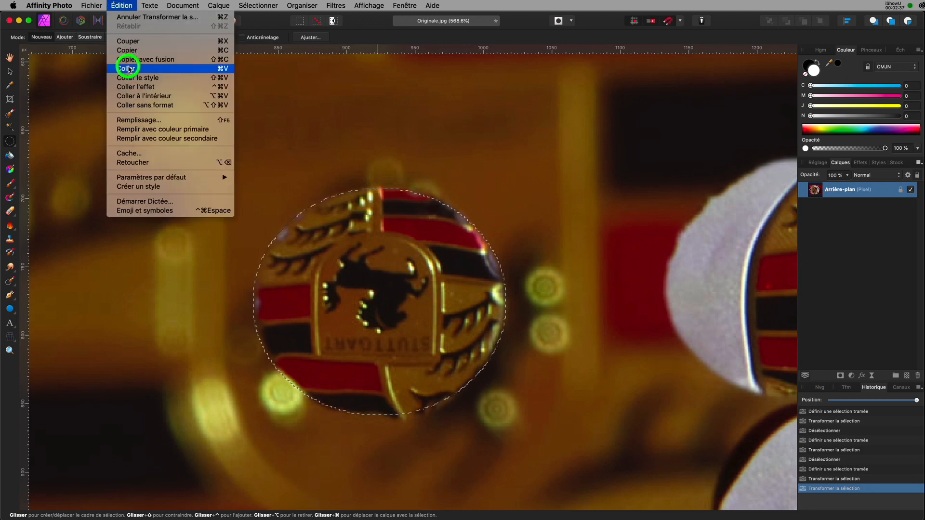
pyautogui.click(128, 68)
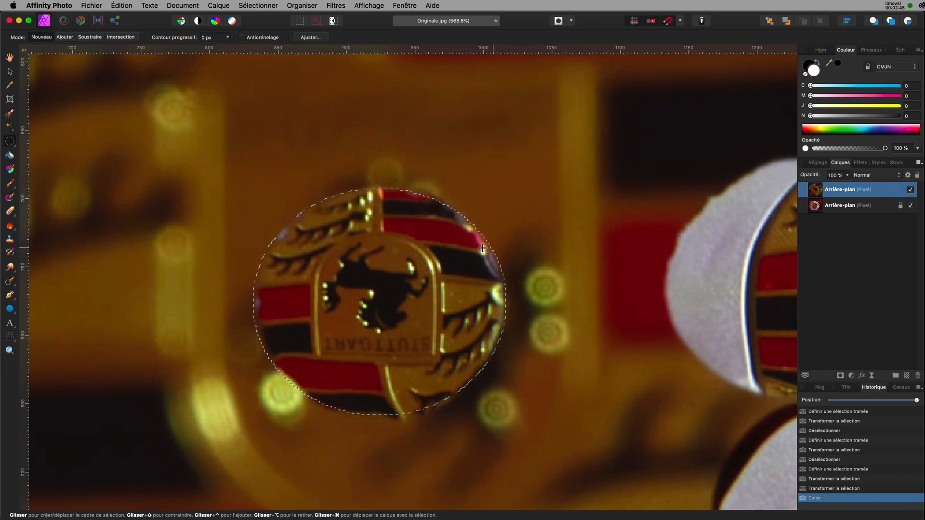
# Deselect and flip the pasted droplet layer vertically so the horse stands upright
pyautogui.click(267, 7)
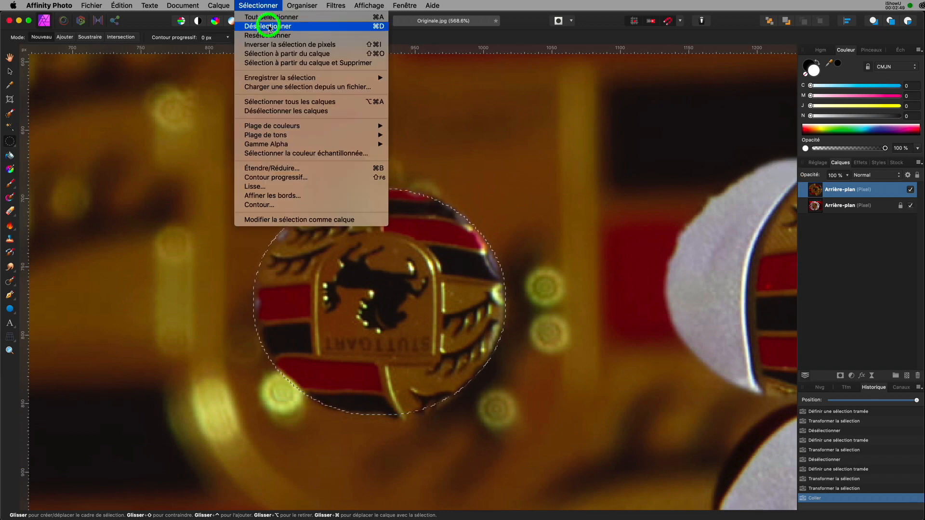
pyautogui.click(268, 26)
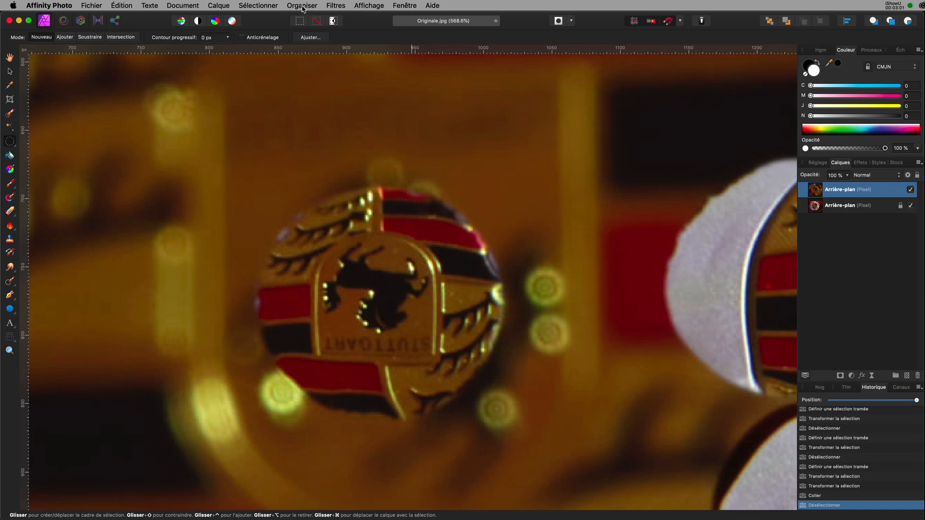
pyautogui.moveTo(303, 8); pyautogui.dragTo(327, 193)
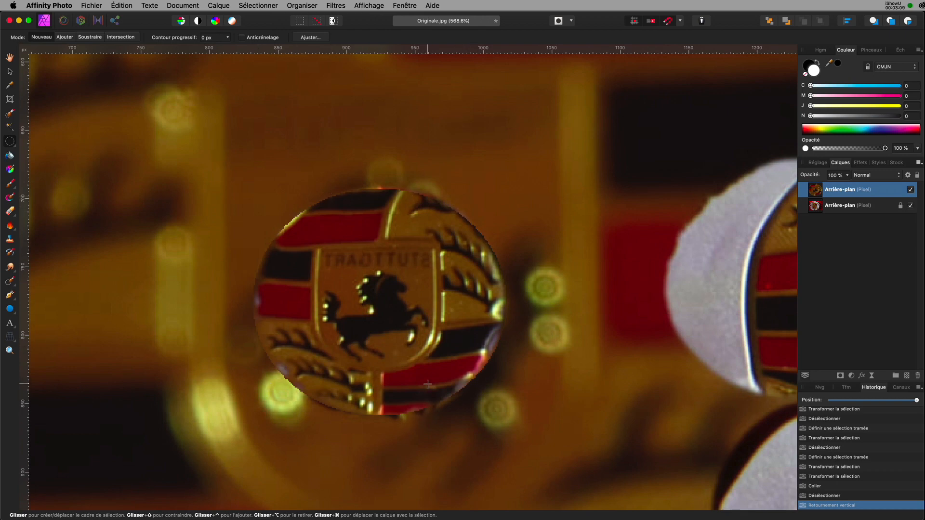
pyautogui.press('super+0')
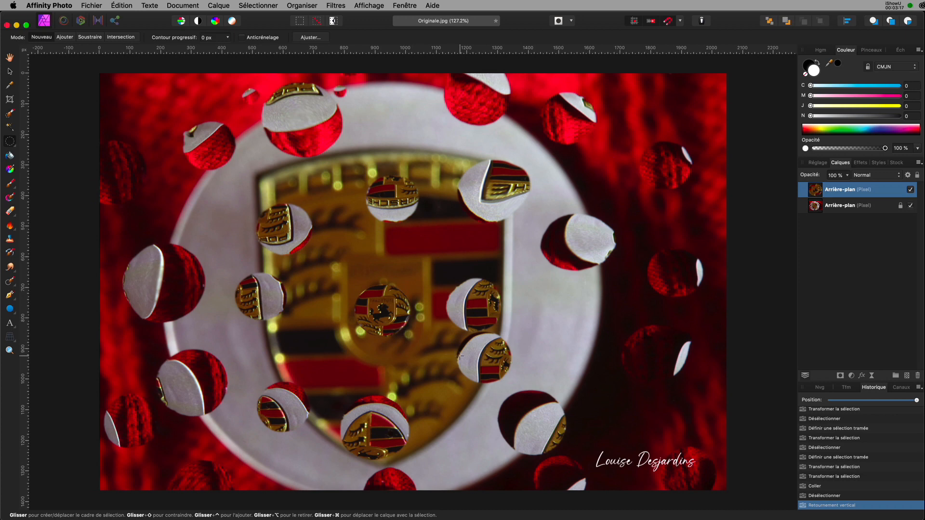
pyautogui.hscroll(3, 459, 357)
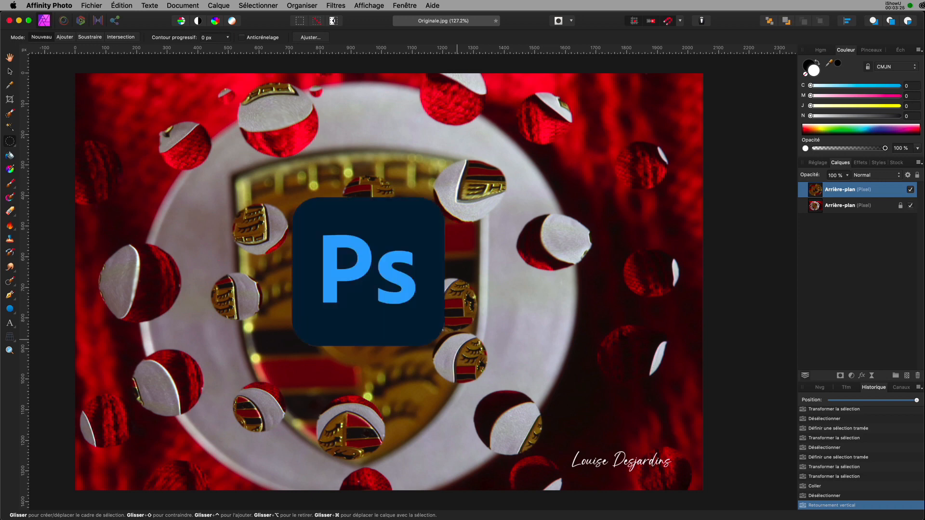
# Switch to Photoshop and fit an elliptical selection of about 178 × 168 px around the central crest droplet
pyautogui.press('super+Tab')
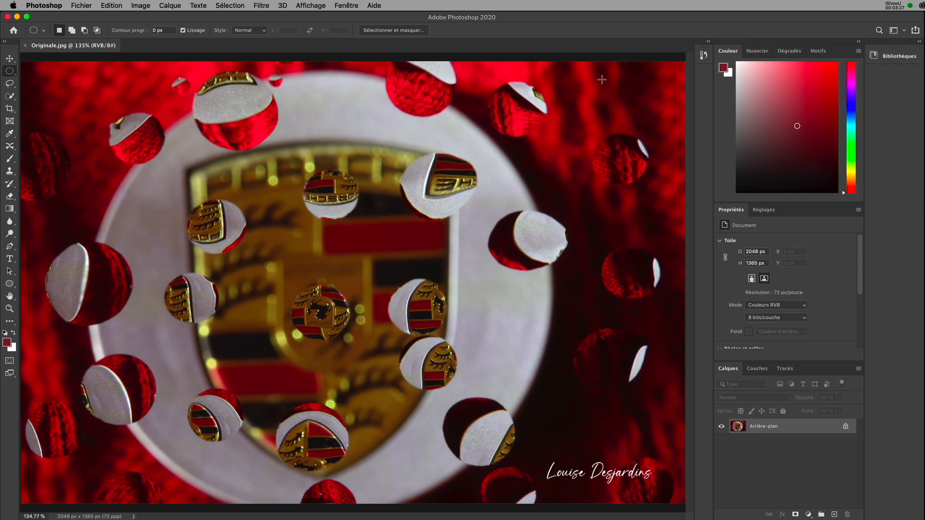
pyautogui.scroll(5, 321, 321)
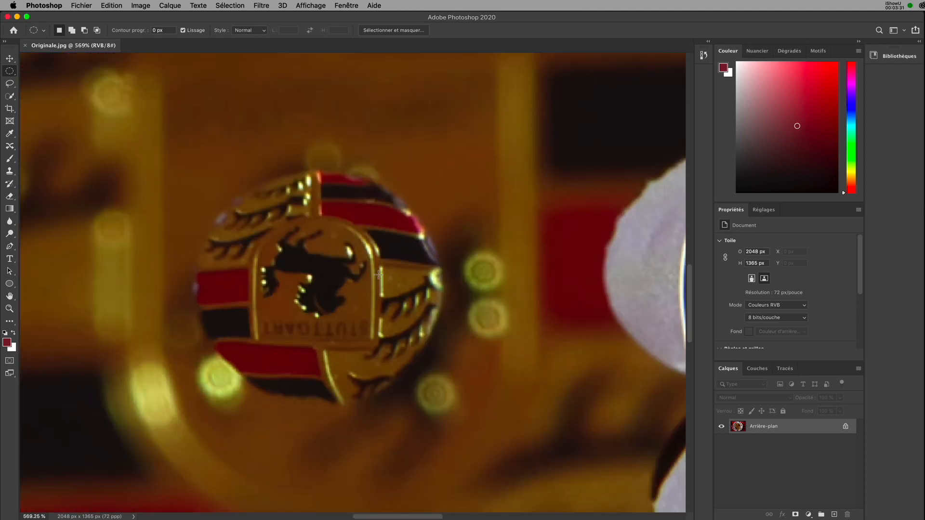
pyautogui.click(14, 73)
pyautogui.moveTo(15, 77); pyautogui.dragTo(62, 80)
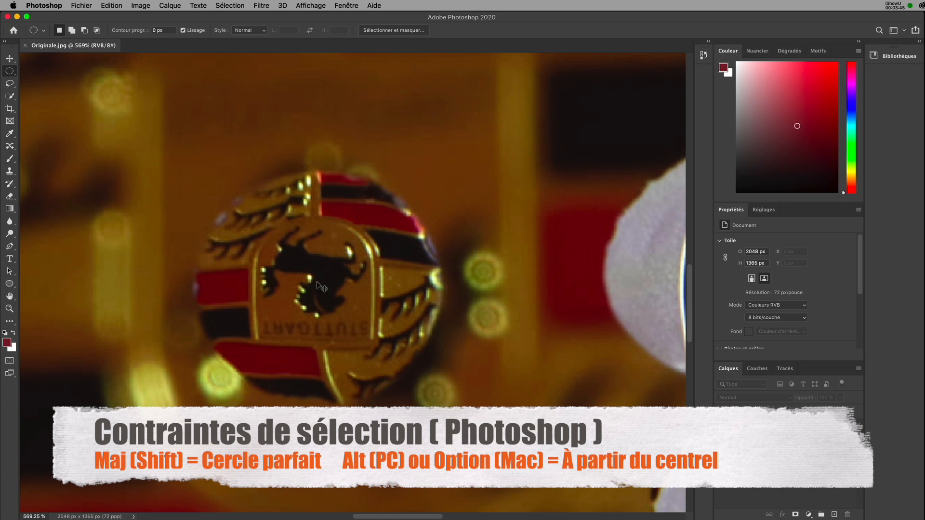
pyautogui.moveTo(317, 282); pyautogui.dragTo(323, 286)
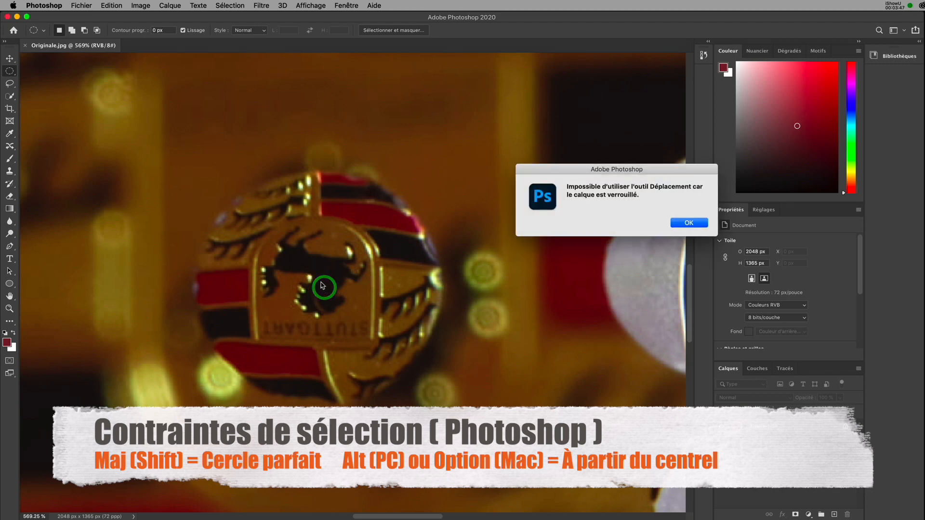
pyautogui.click(691, 223)
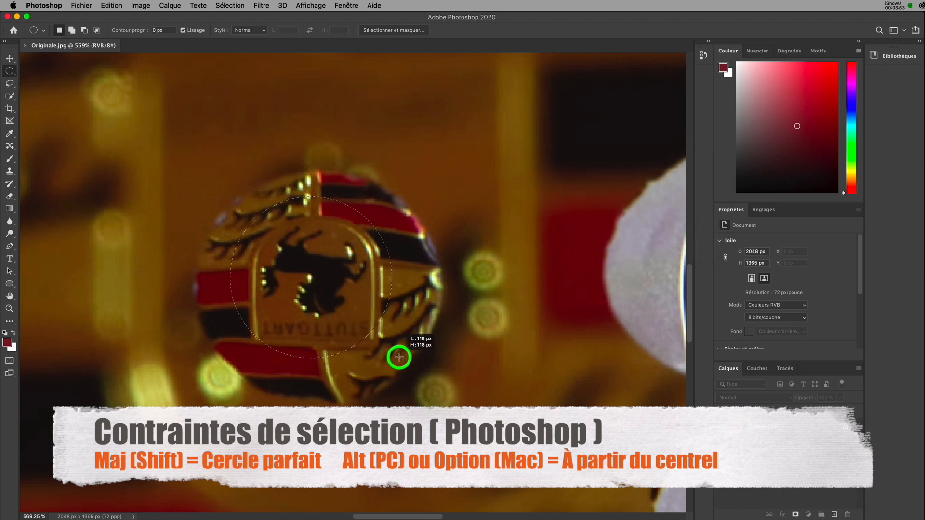
pyautogui.moveTo(400, 358); pyautogui.dragTo(432, 392)
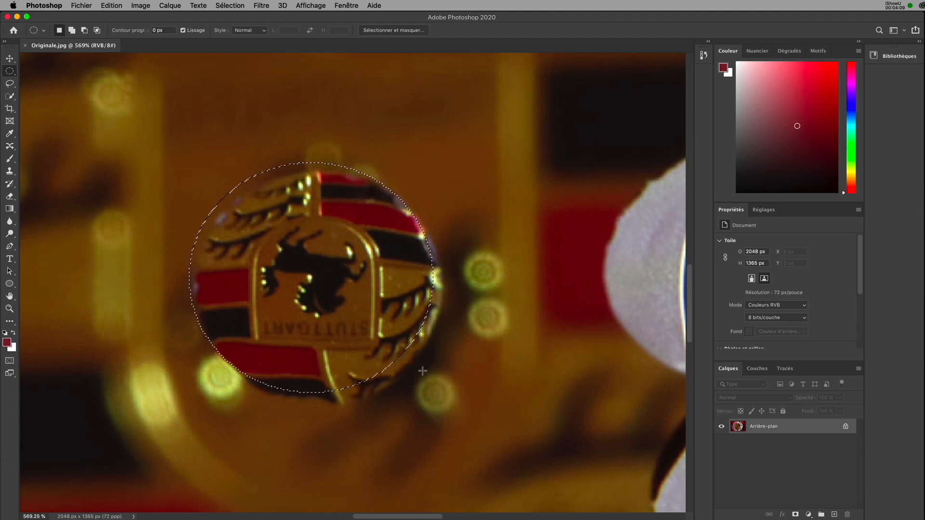
pyautogui.moveTo(315, 279); pyautogui.dragTo(322, 288)
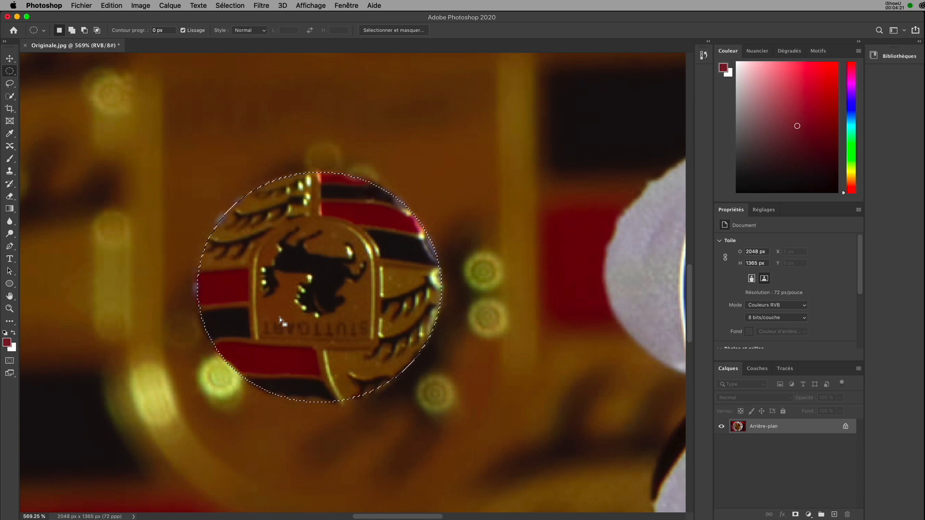
# Copy the selected droplet from the background and paste it onto a new layer
pyautogui.click(111, 6)
pyautogui.click(120, 77)
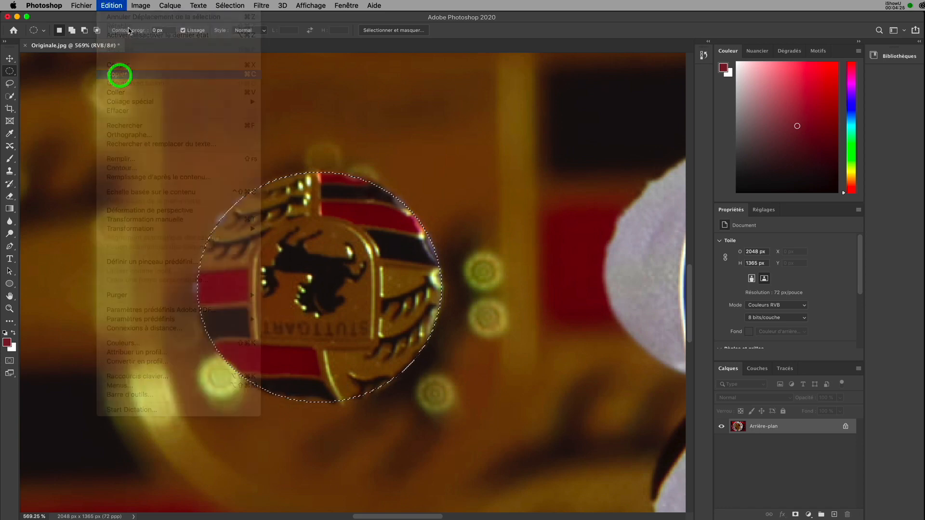
pyautogui.click(114, 5)
pyautogui.click(119, 93)
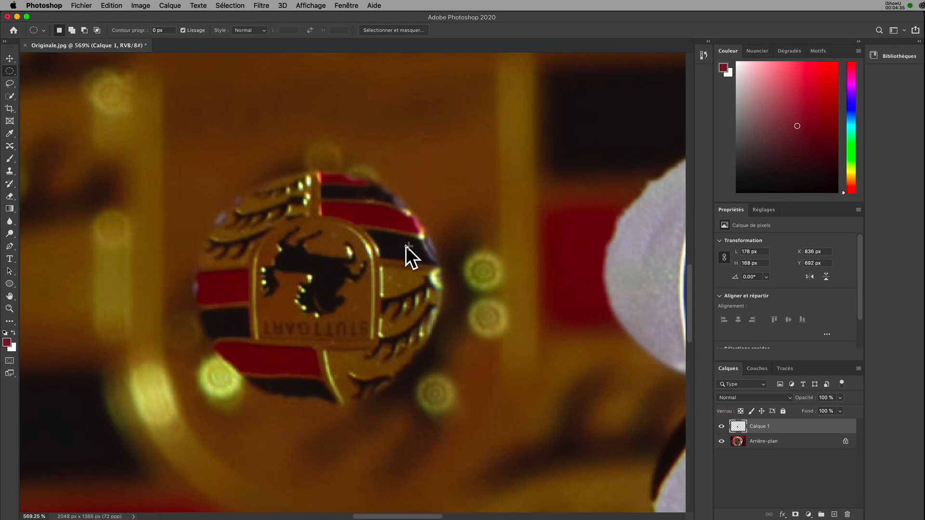
# Flip the pasted droplet layer vertically to turn the crest upright
pyautogui.click(116, 9)
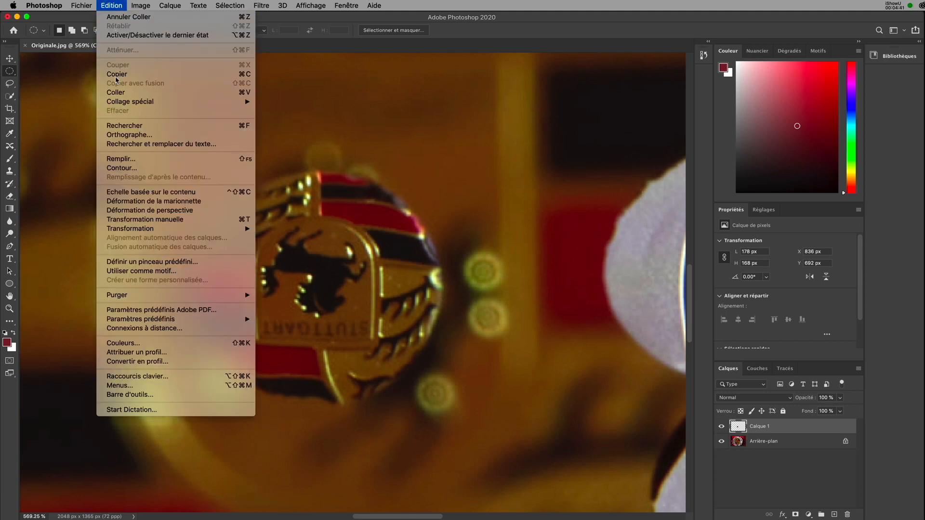
pyautogui.moveTo(150, 230)
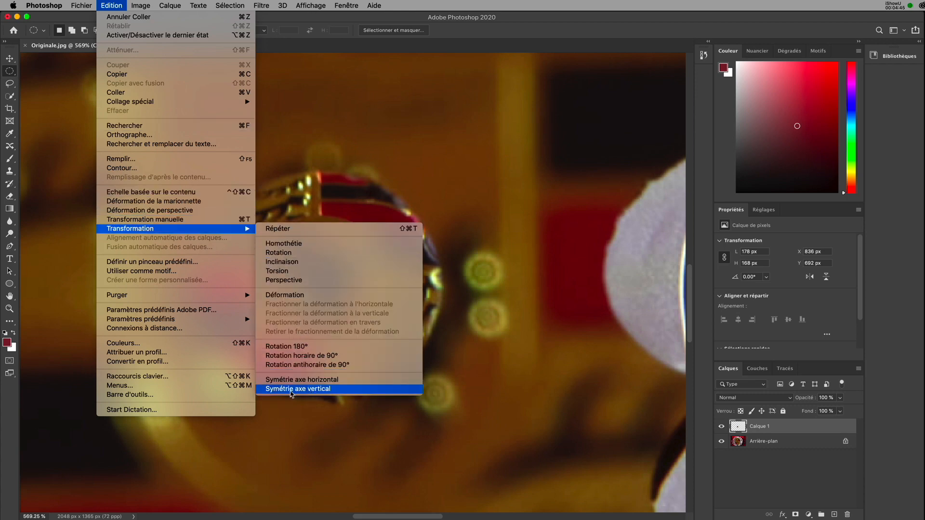
pyautogui.click(314, 391)
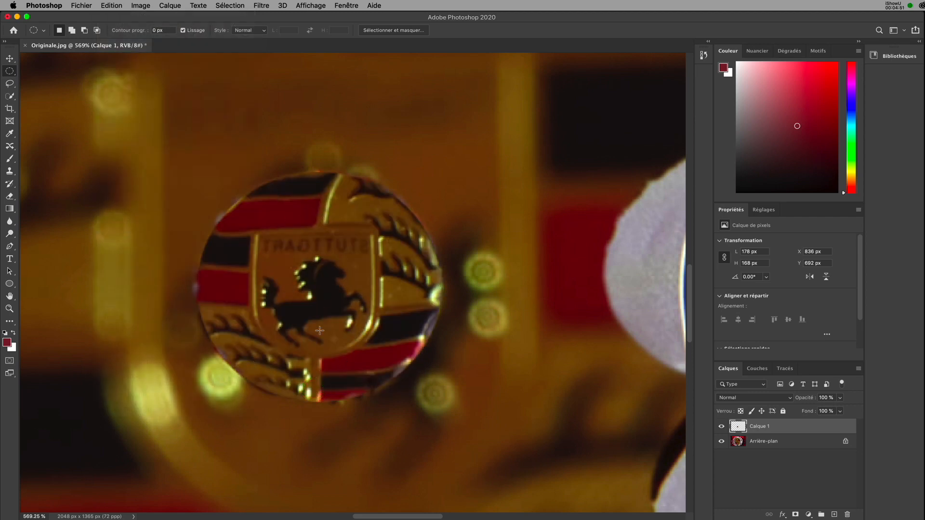
pyautogui.press('super+0')
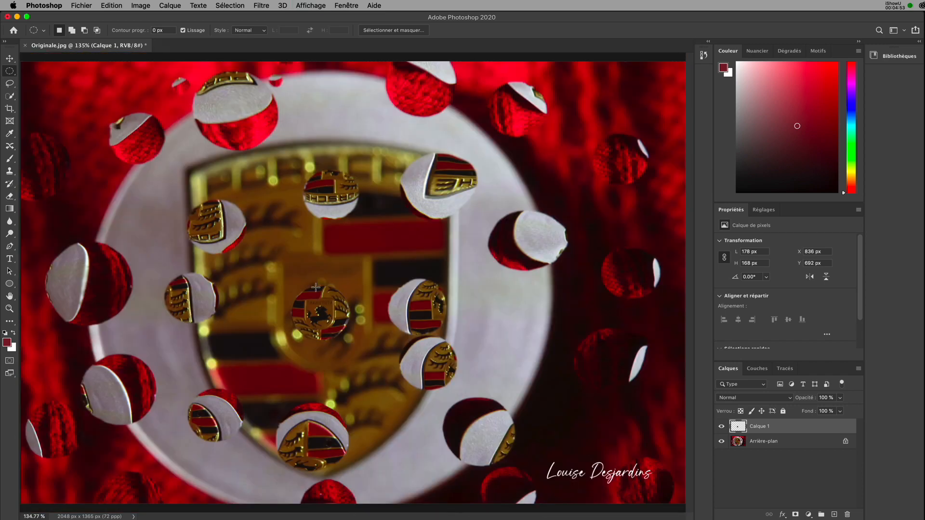